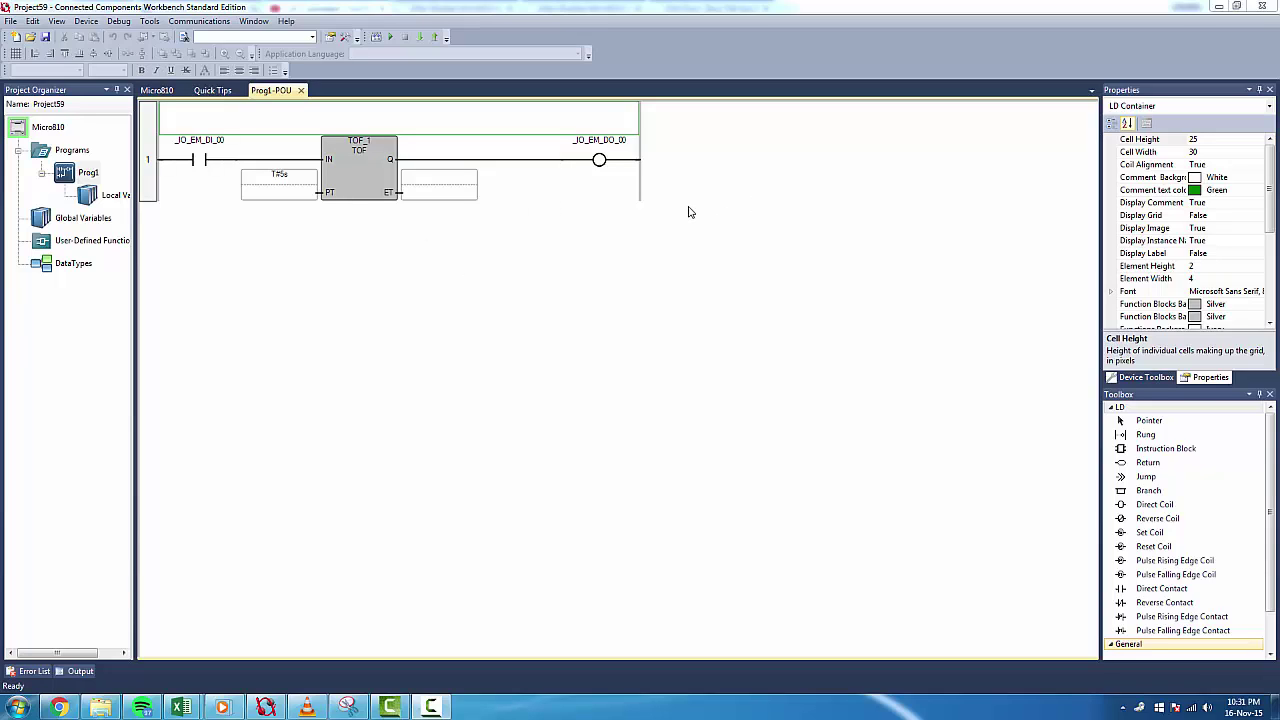
- Confirm the T#5s preset on the TOF timer's PT input
left_click(266, 181)
key("Return")
- Build the project containing the contact, TOF timer and coil rung
left_click(390, 37)
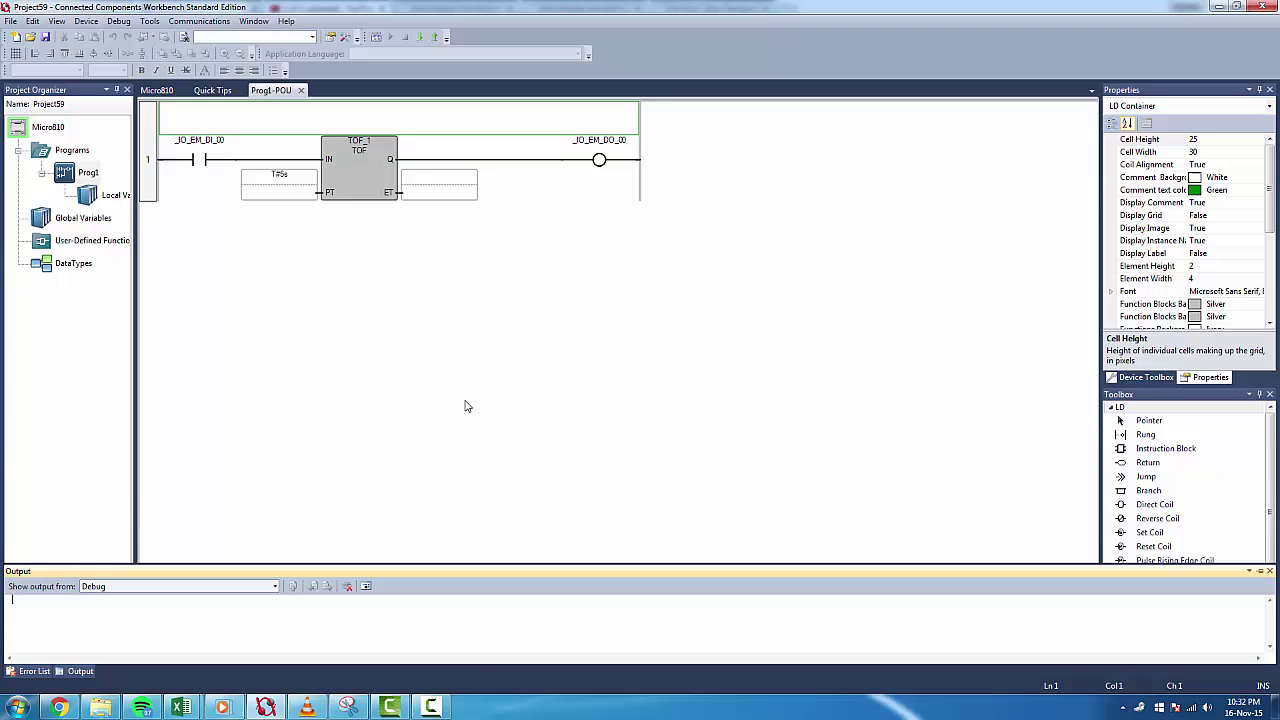